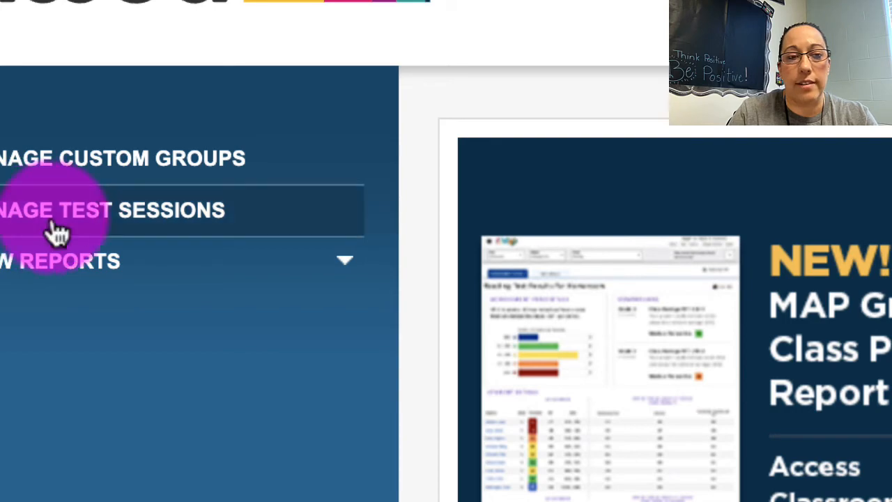
Step: Start a new test session for the class ELA 6 MSVR600-02-Y-P4 from test session management
click(82, 224)
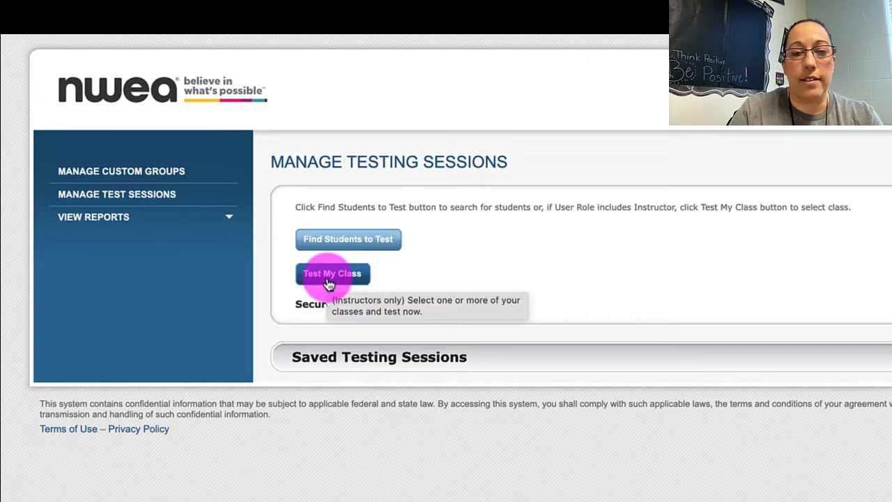
click(329, 282)
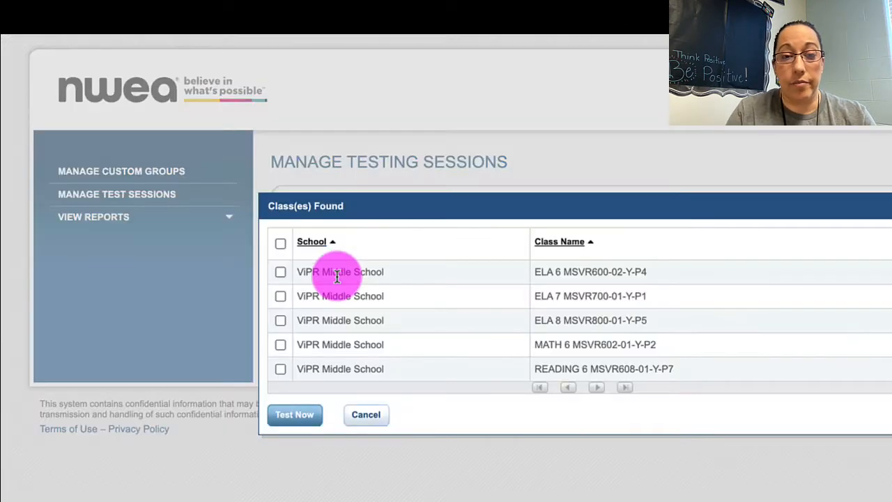
click(280, 273)
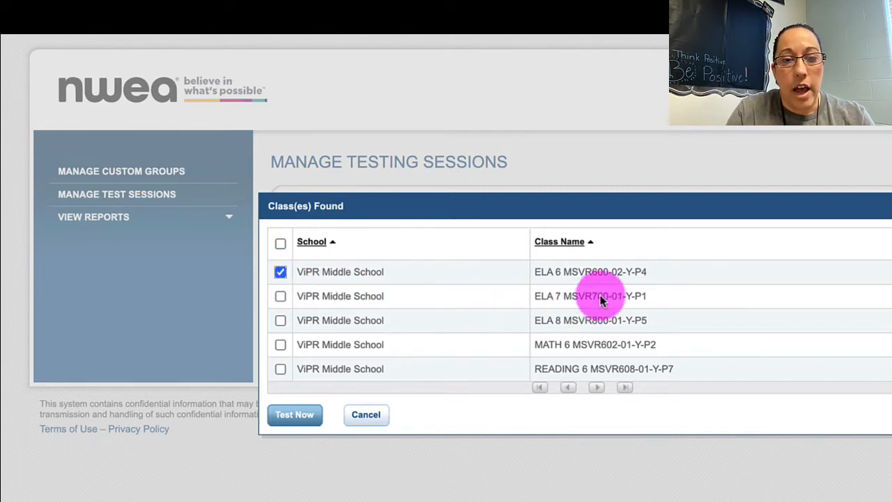
click(289, 418)
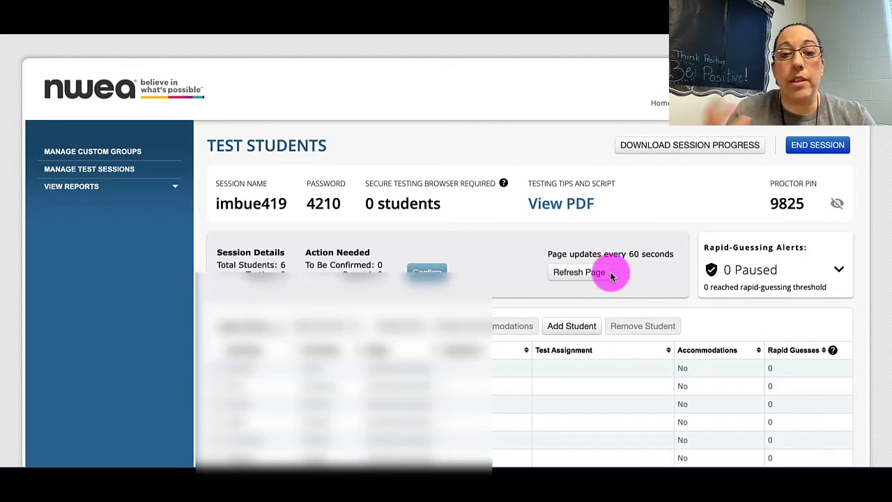
Step: Select all students in the session and assign them the Growth: Reading 6+ MO 2016 test
scroll(610, 276, down, 2)
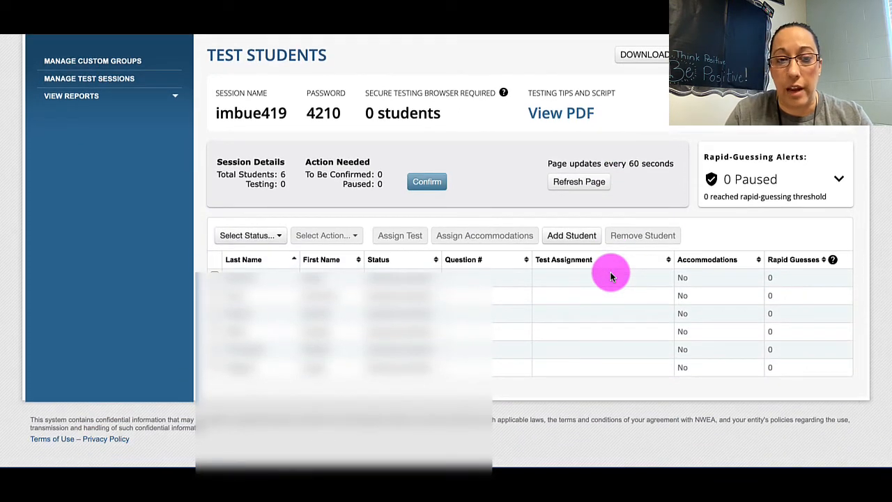
click(274, 239)
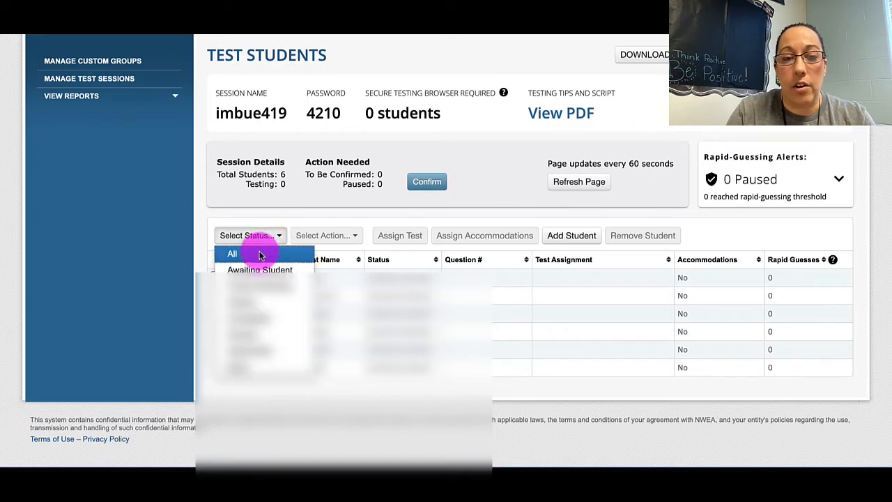
click(260, 255)
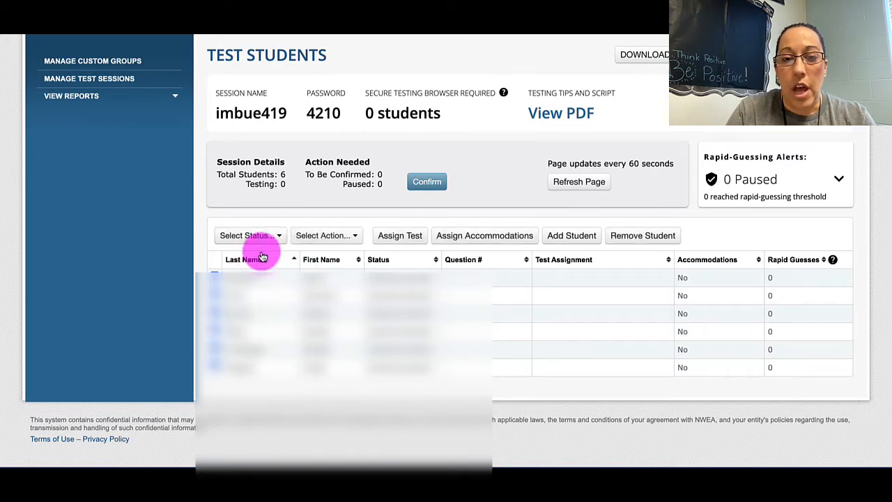
click(408, 238)
click(407, 134)
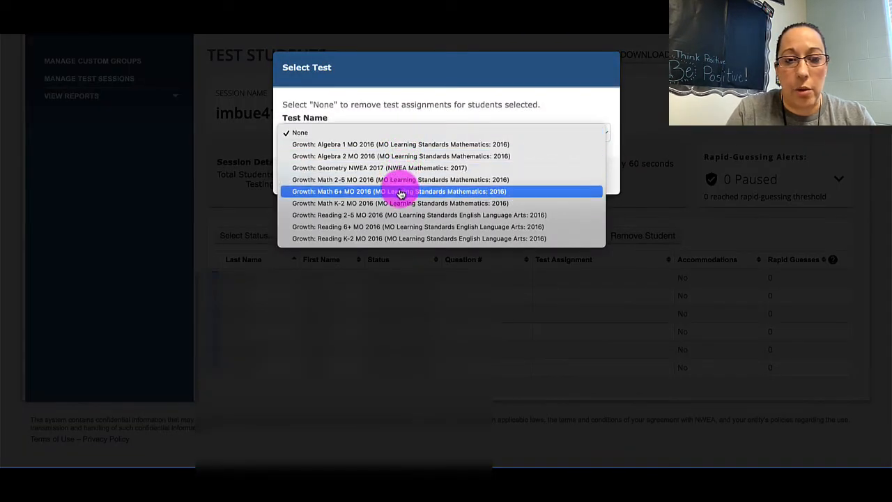
click(359, 233)
click(370, 135)
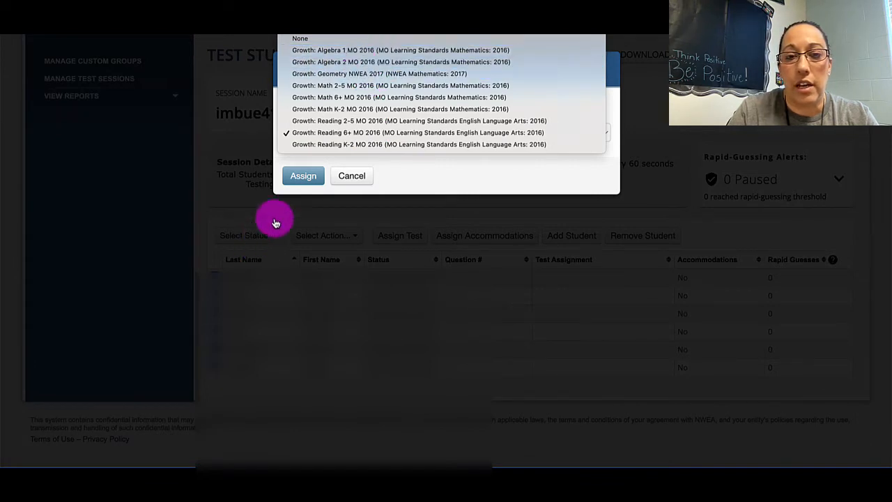
click(306, 181)
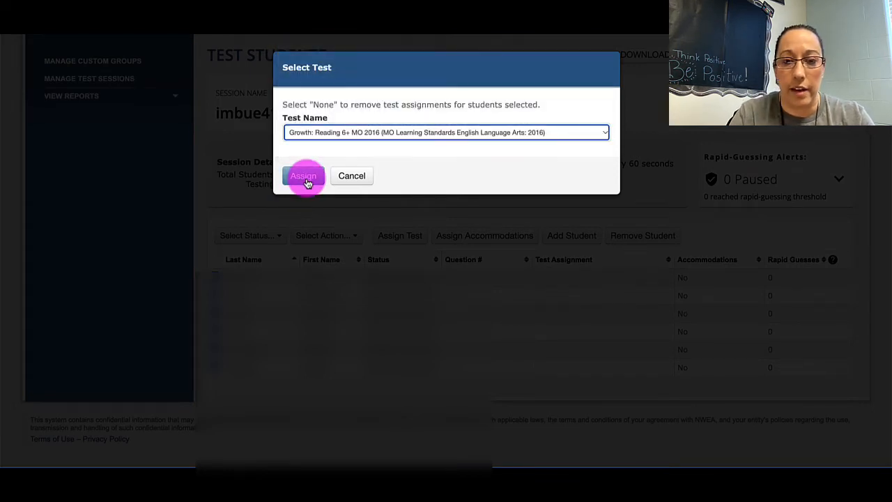
click(305, 178)
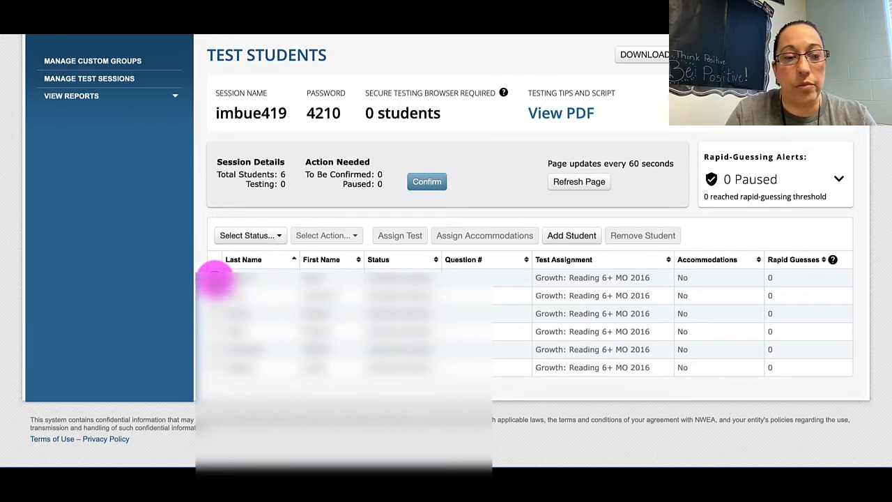
Step: Review the universal features, designated features and accommodations available for the first student in the list
click(215, 273)
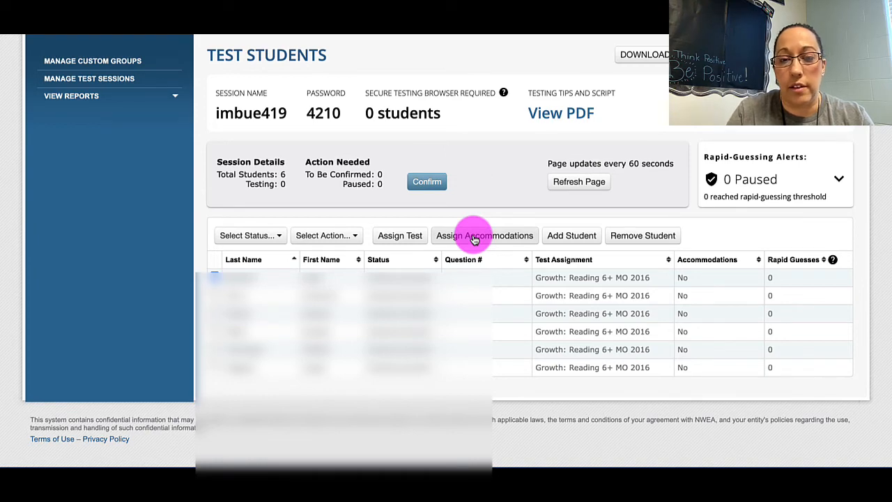
click(474, 240)
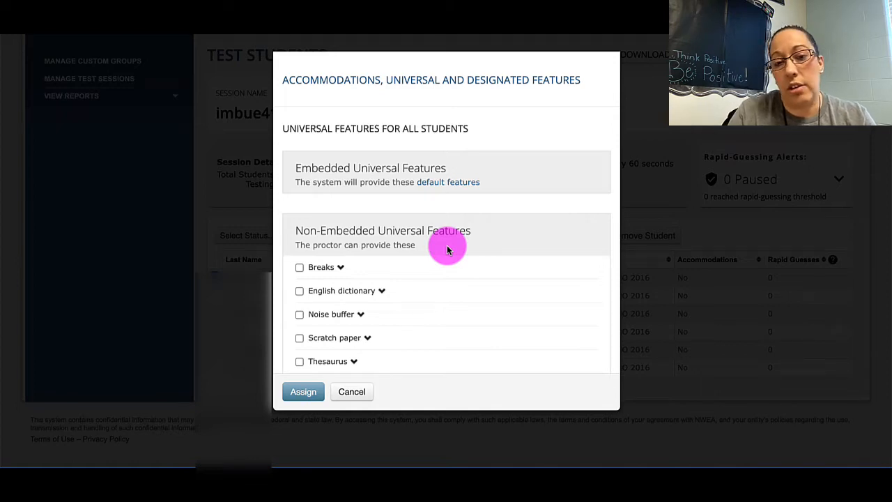
scroll(447, 250, down, 5)
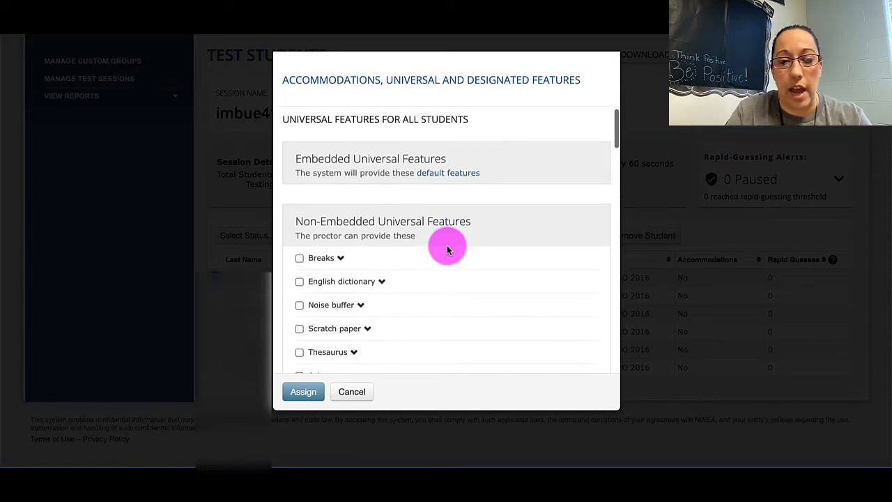
scroll(448, 249, down, 1)
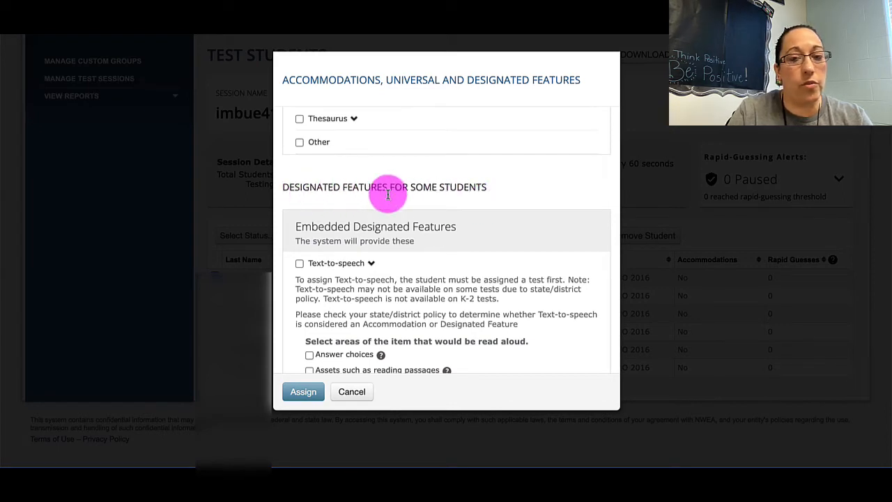
scroll(467, 187, down, 6)
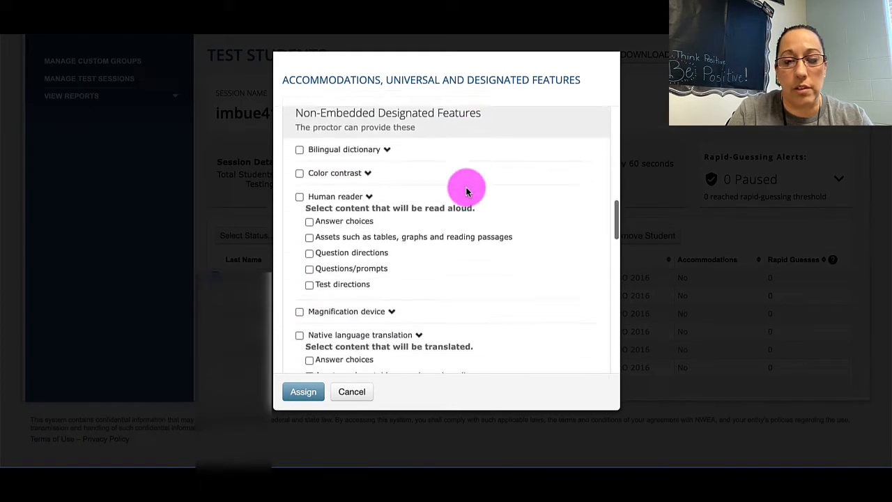
scroll(466, 189, down, 4)
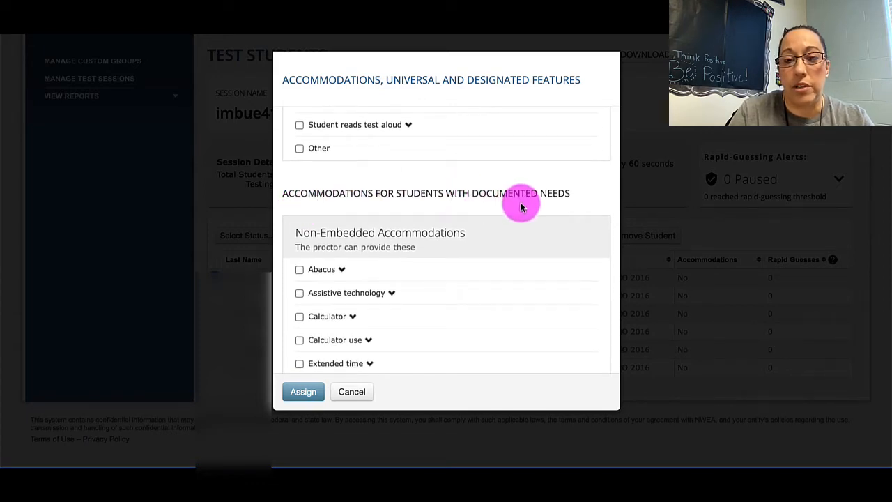
scroll(521, 207, down, 4)
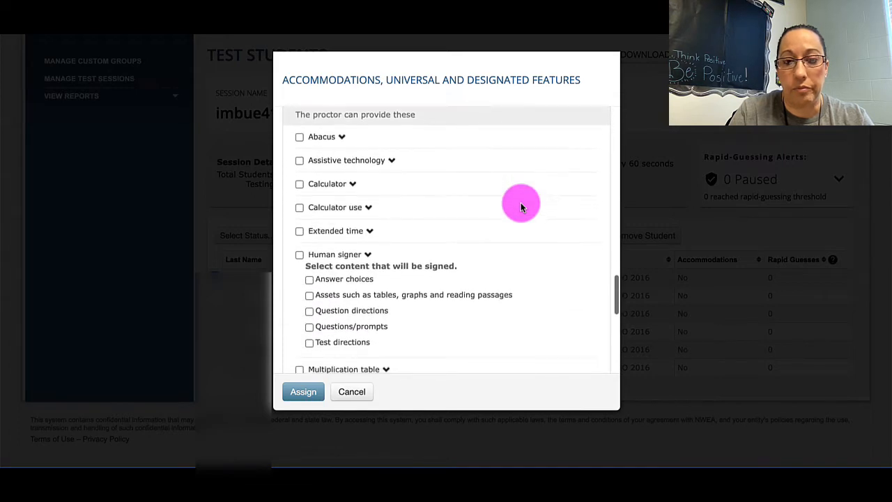
scroll(520, 207, down, 4)
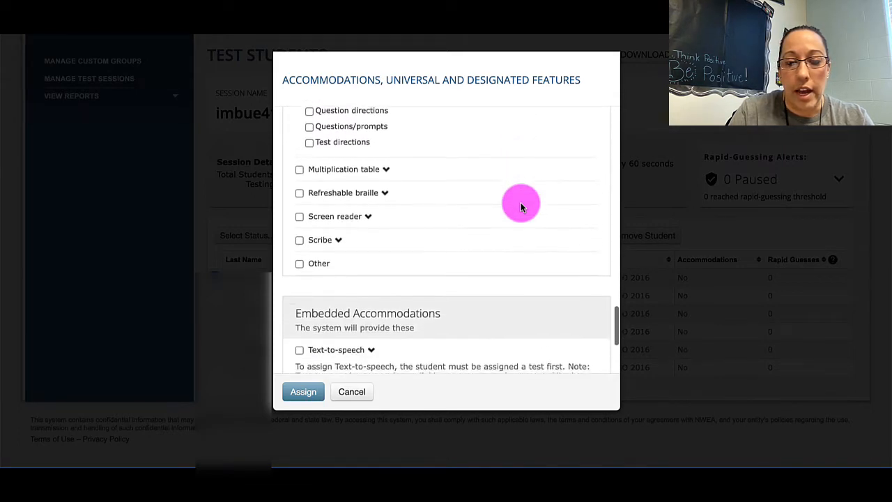
scroll(521, 207, down, 1)
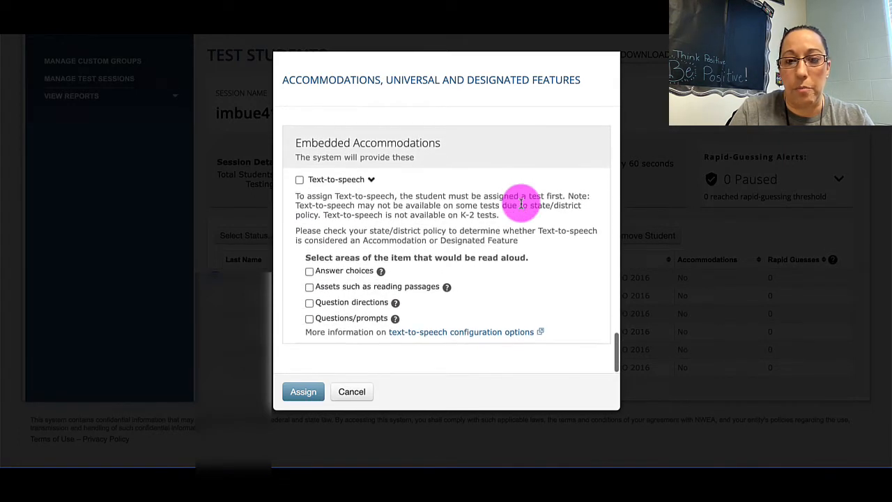
Step: Try enabling embedded text-to-speech for answer choices, question directions and questions/prompts, leaving out reading passages
click(299, 180)
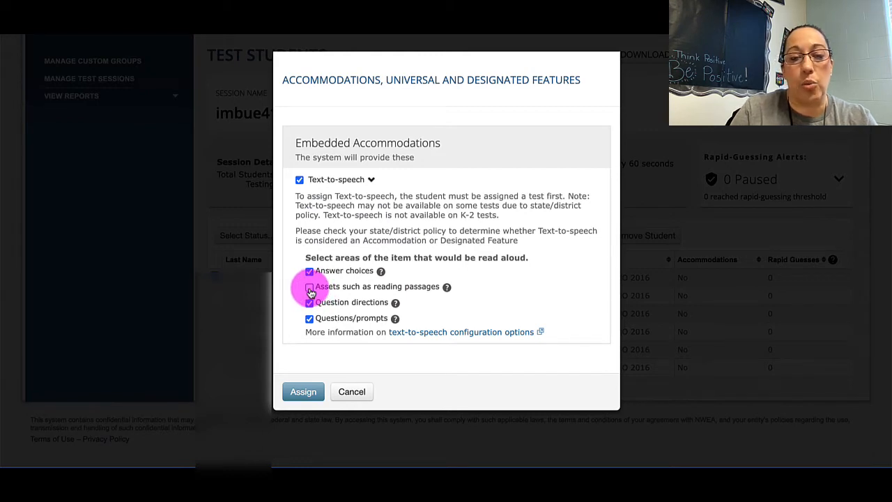
click(308, 288)
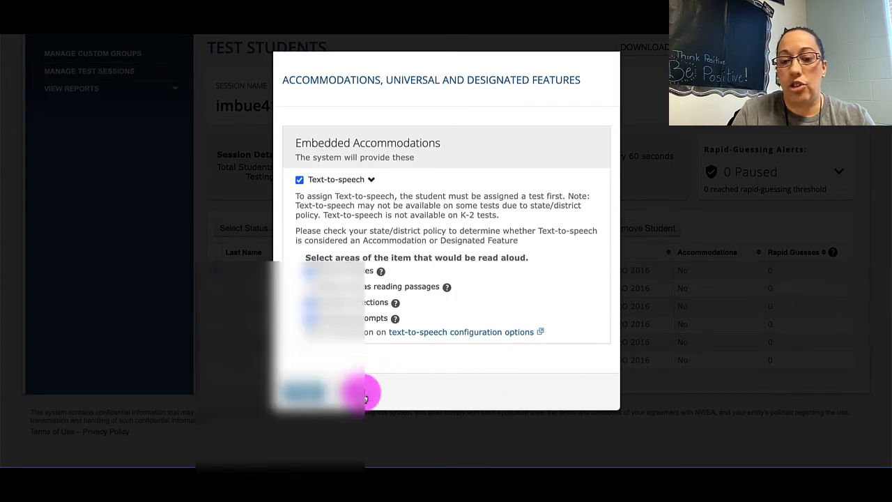
click(364, 395)
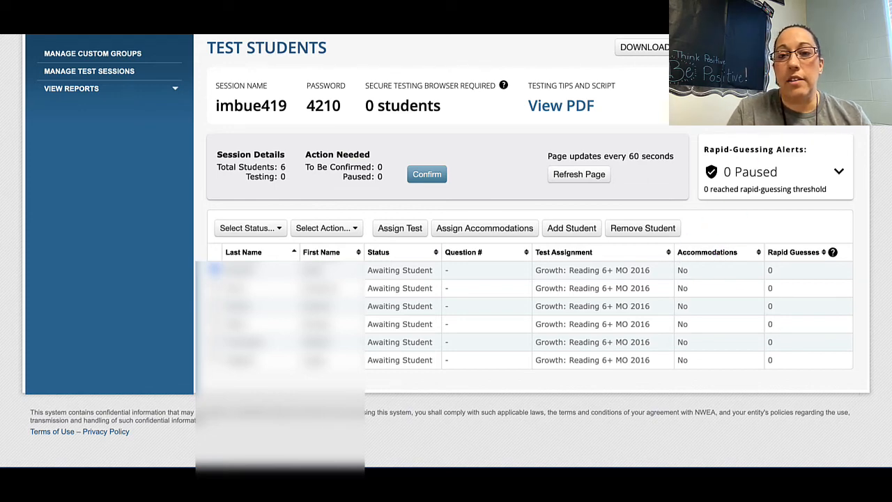
Step: End the testing session, saving it for reuse as imbue419, and show the saved testing sessions
scroll(446, 251, up, 1)
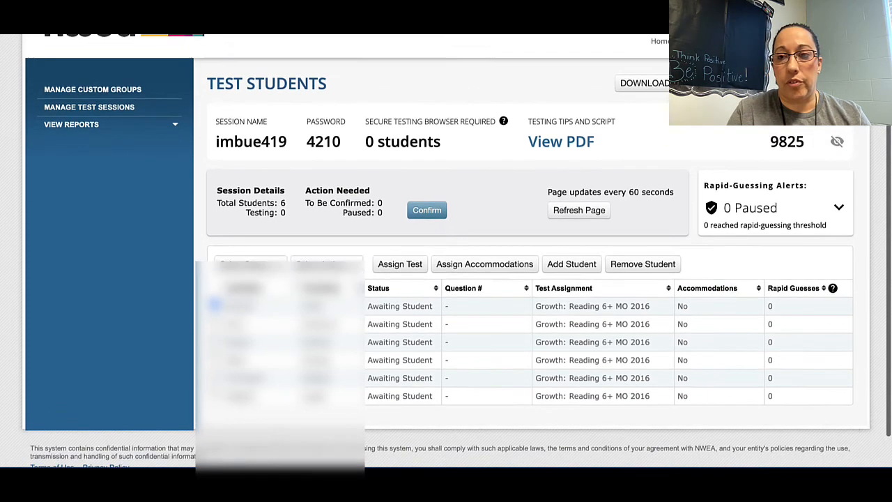
click(809, 83)
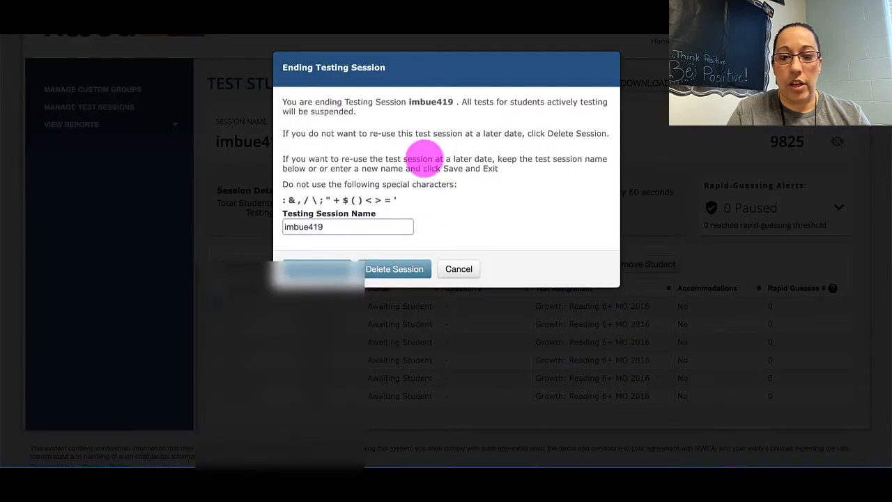
drag(338, 225, 265, 229)
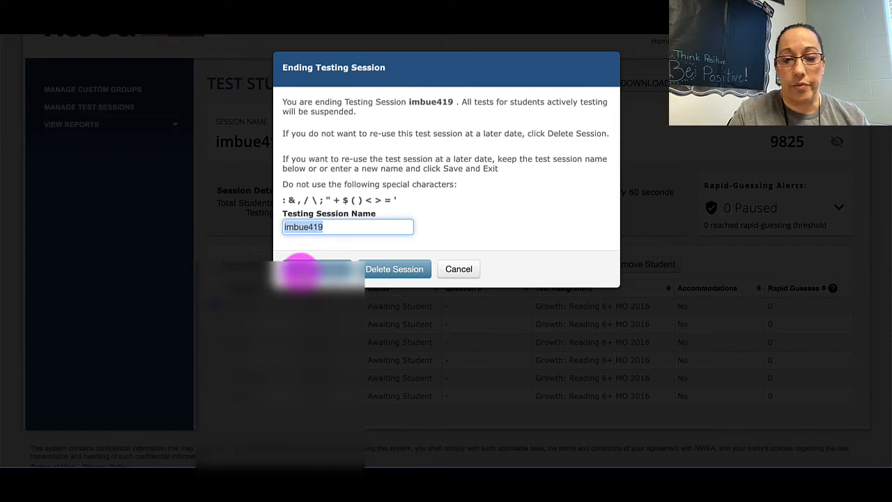
click(308, 269)
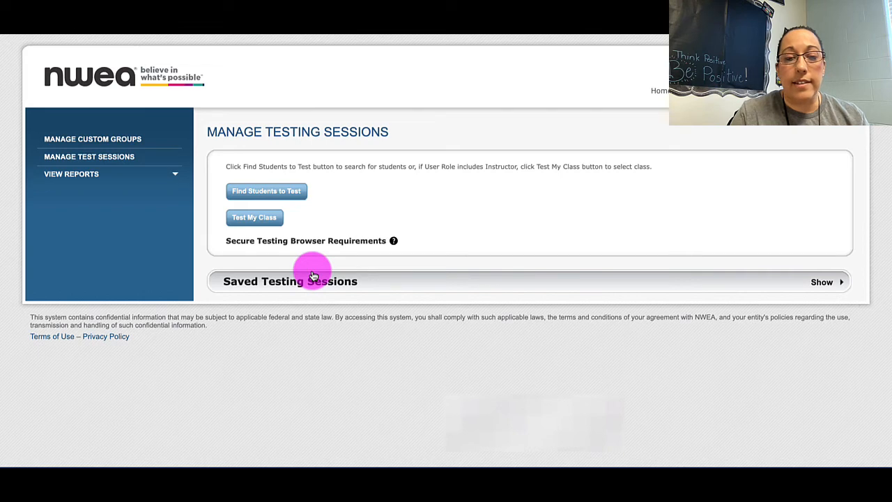
click(310, 286)
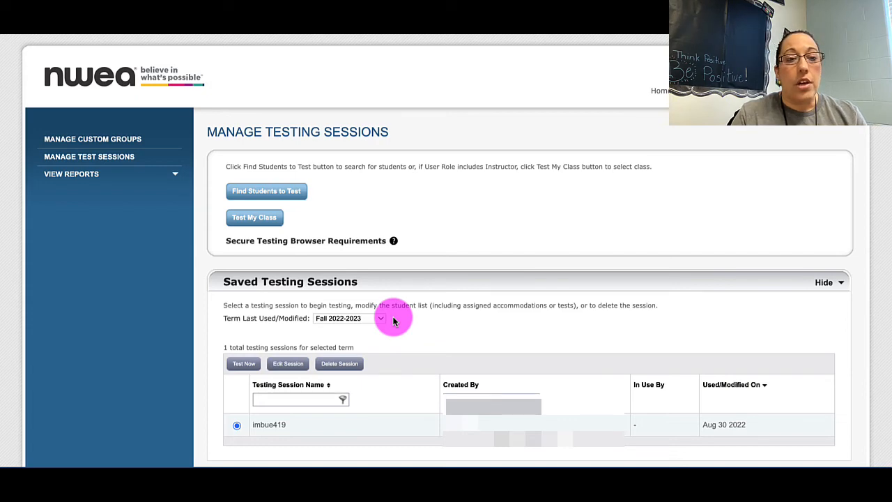
Step: Return to the home page, reopen test session management and start testing with the saved session imbue419
click(658, 92)
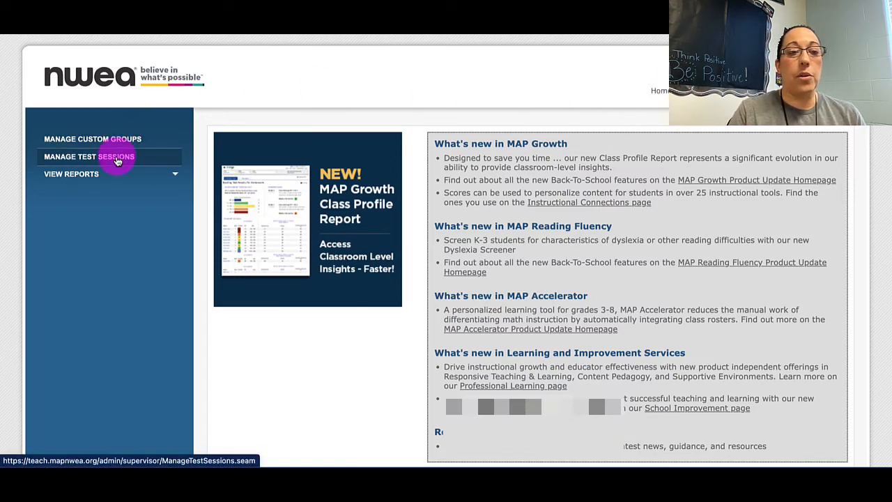
click(117, 157)
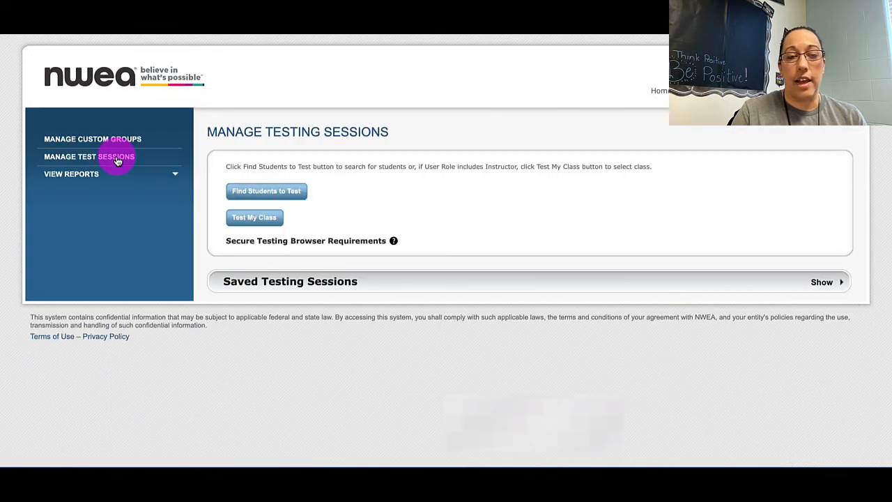
click(320, 289)
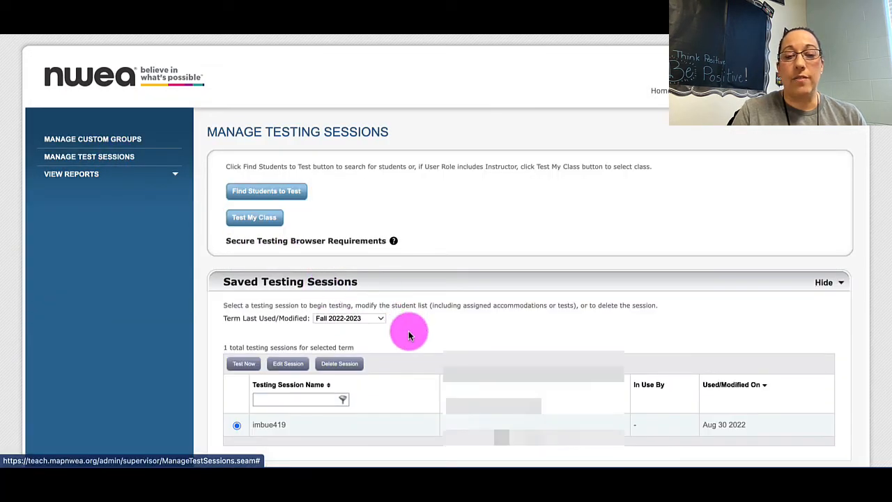
scroll(408, 332, down, 2)
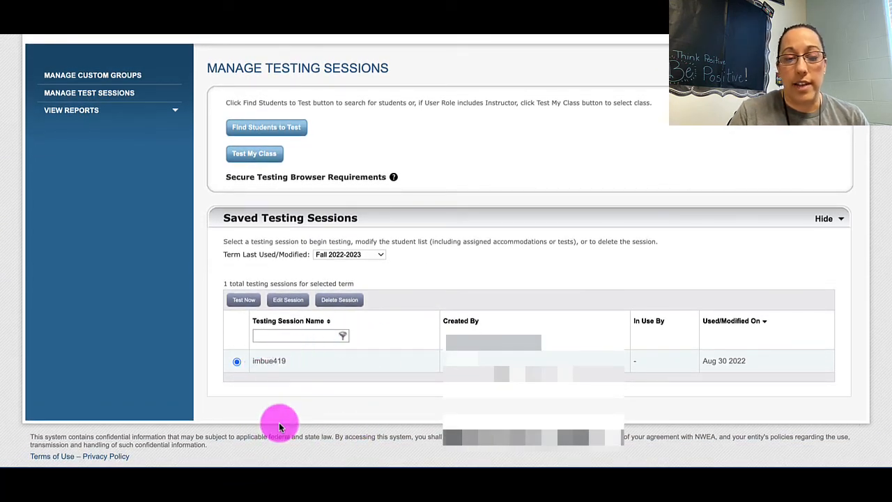
click(244, 301)
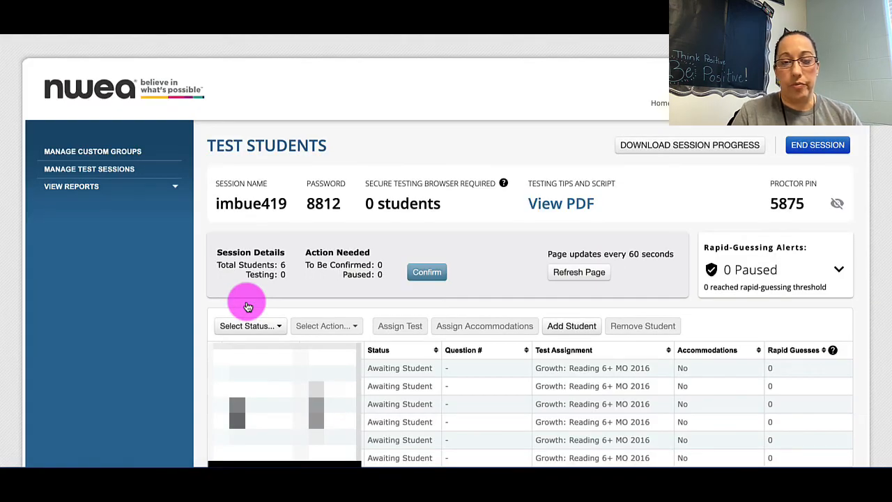